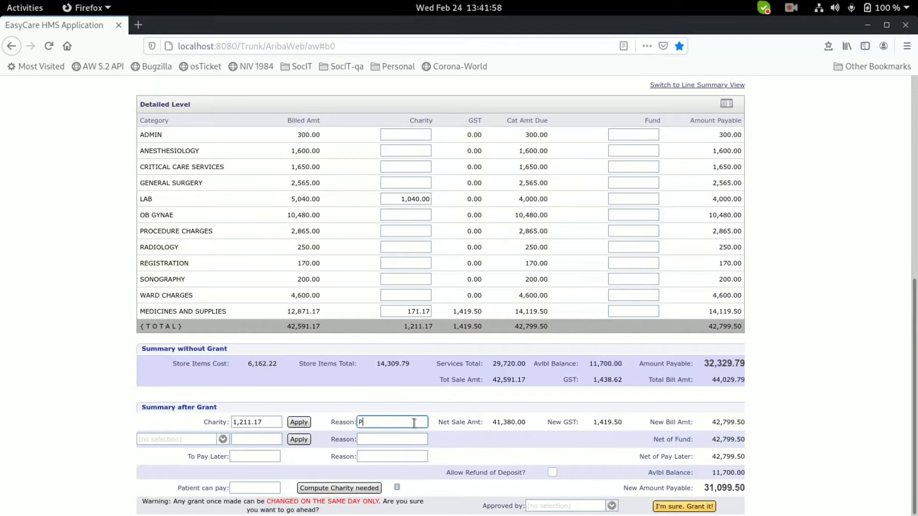
# Choose the staff member who approves the earlier bill's 1,211.17 charity in Approved by.
pyautogui.click(568, 503)
pyautogui.click(568, 459)
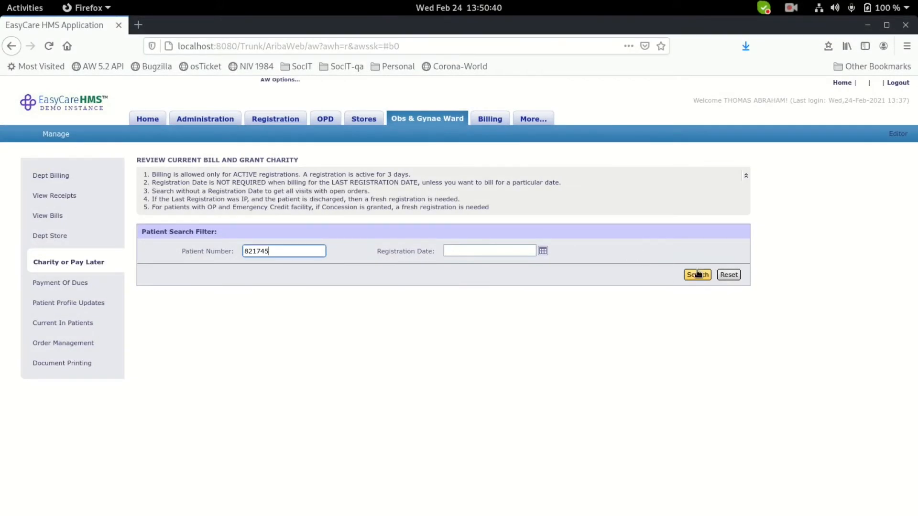
# Load the patient's bill for charity review and apply a 1,000 total charity.
pyautogui.click(698, 273)
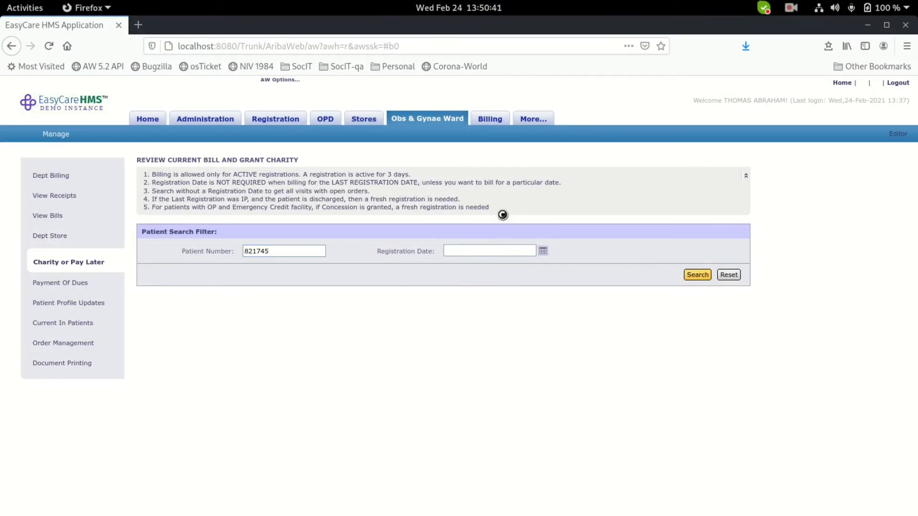
pyautogui.scroll(-5, 502, 215)
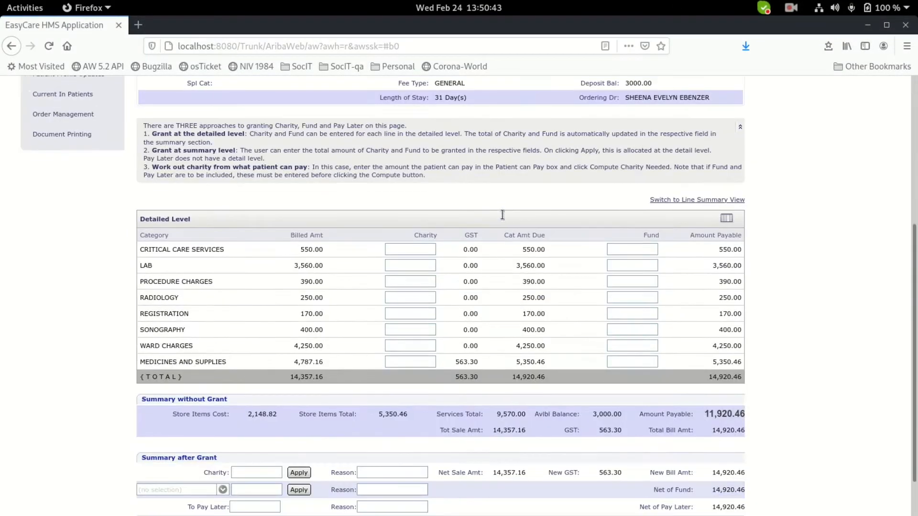
pyautogui.scroll(-1, 502, 215)
pyautogui.click(251, 425)
pyautogui.write('1000')
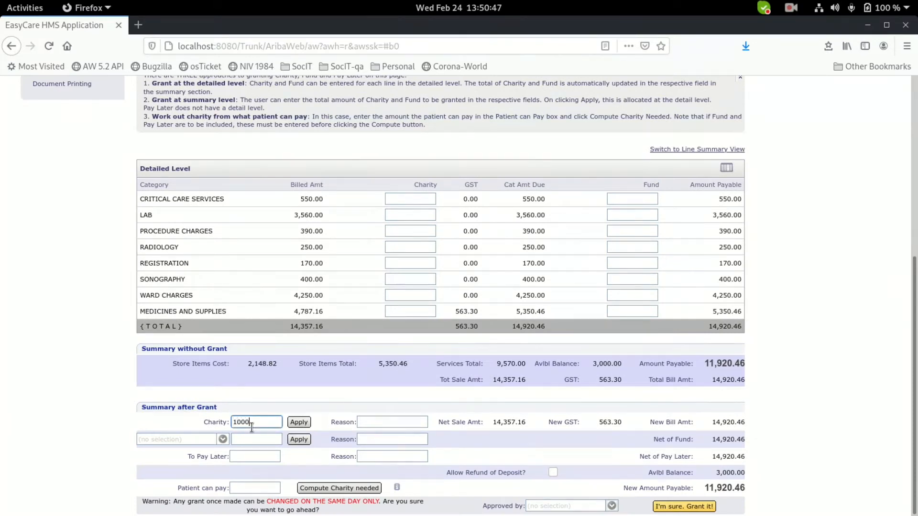
pyautogui.press('Tab')
pyautogui.press('Return')
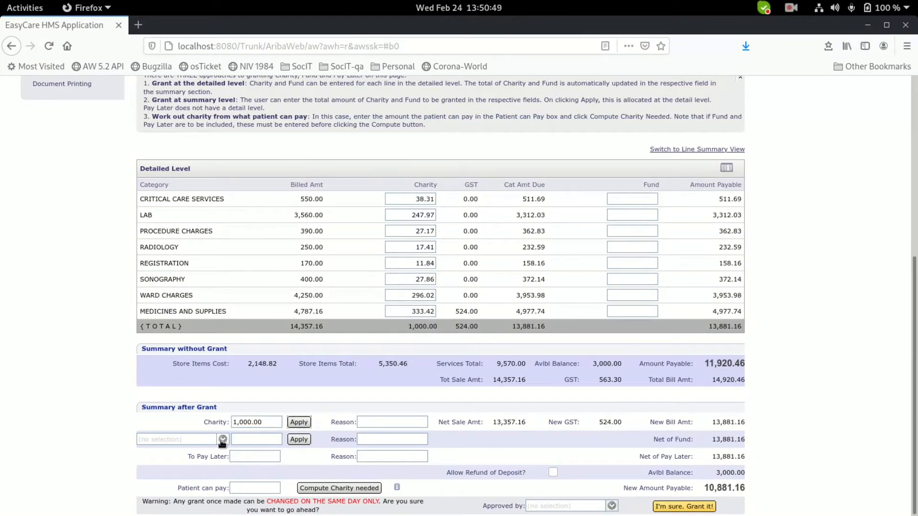
# Select the COVID19 fund and apply a 300 fund amount across the bill.
pyautogui.click(221, 443)
pyautogui.click(191, 457)
pyautogui.click(373, 250)
pyautogui.click(541, 290)
pyautogui.click(255, 440)
pyautogui.write('300')
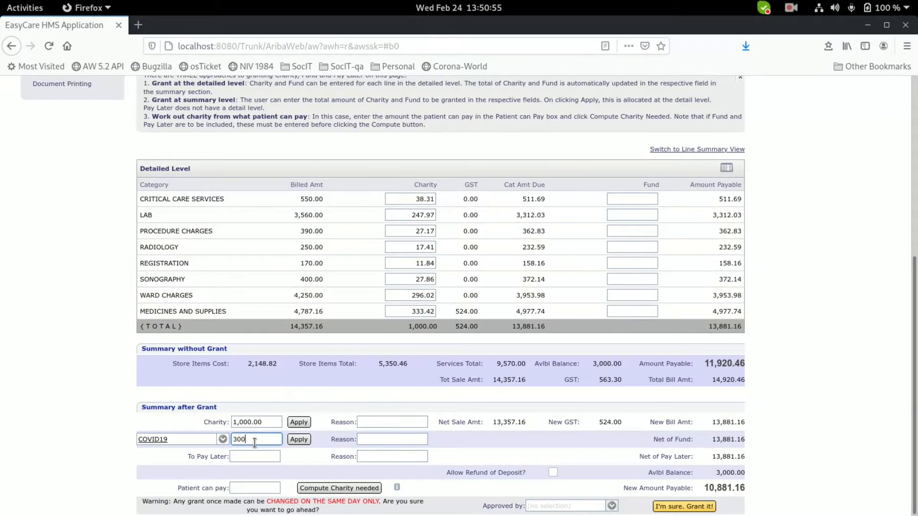
pyautogui.click(298, 440)
# Enter reason Poor for both charity and fund, set the approver, and grant them.
pyautogui.click(391, 423)
pyautogui.write('Poor')
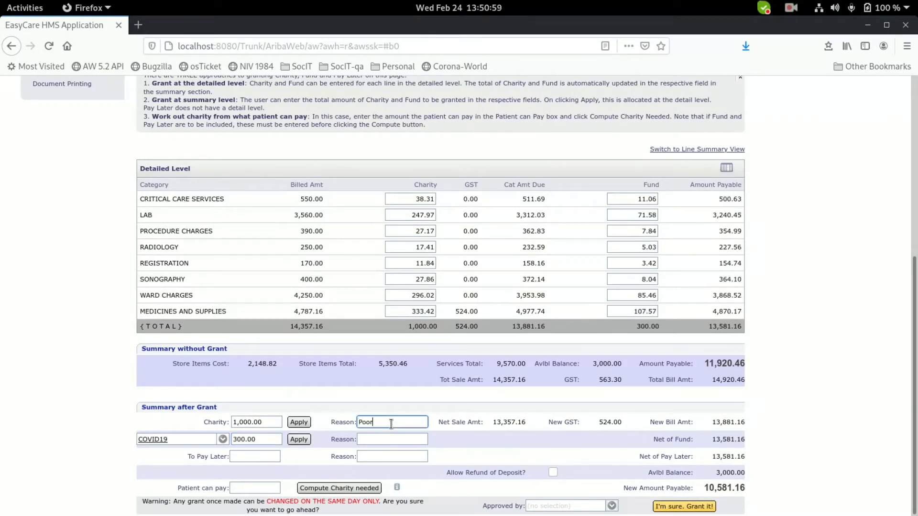
pyautogui.click(394, 438)
pyautogui.write('Poor')
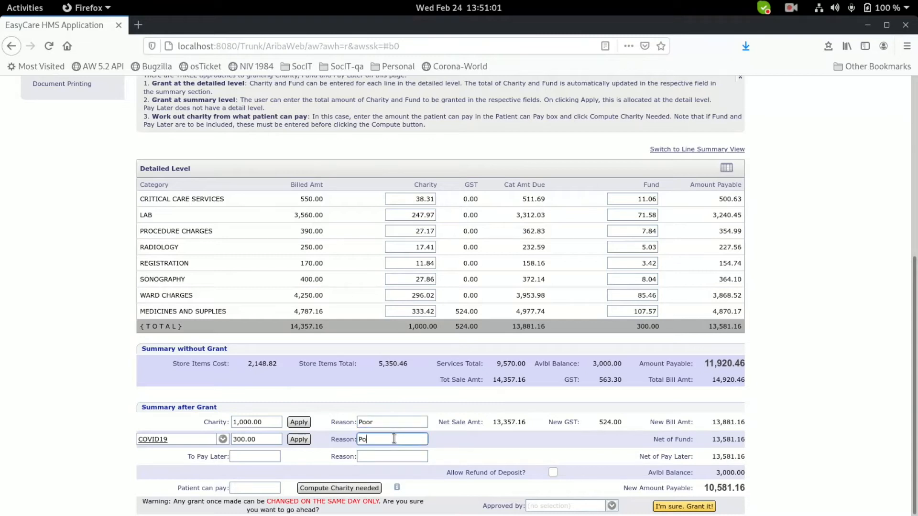
pyautogui.click(555, 506)
pyautogui.write('a')
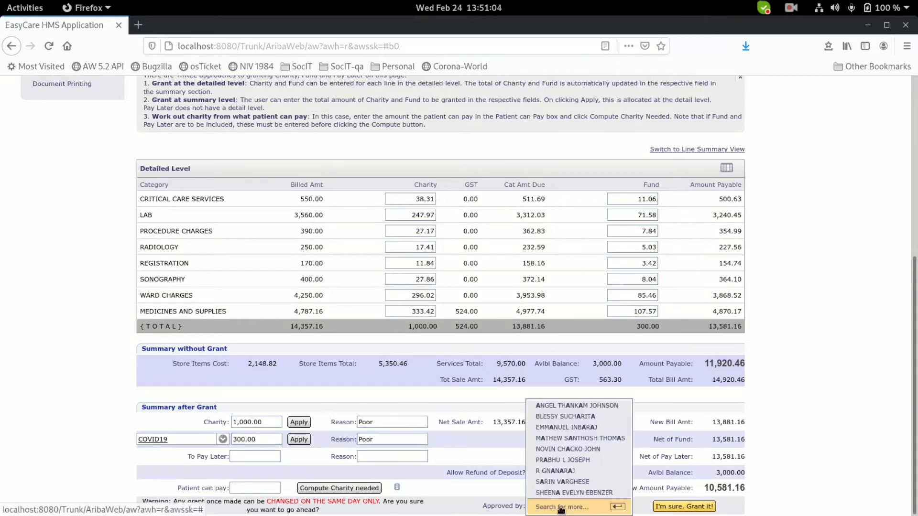
pyautogui.click(566, 482)
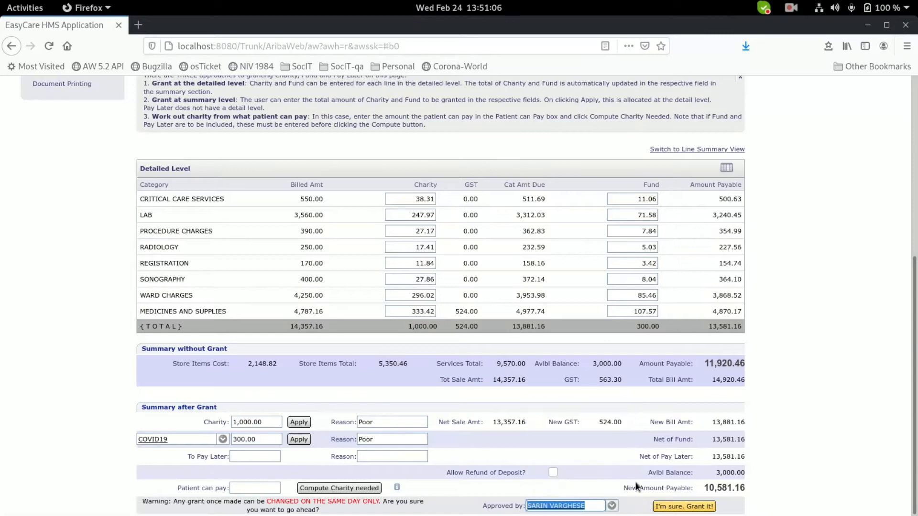
pyautogui.click(684, 507)
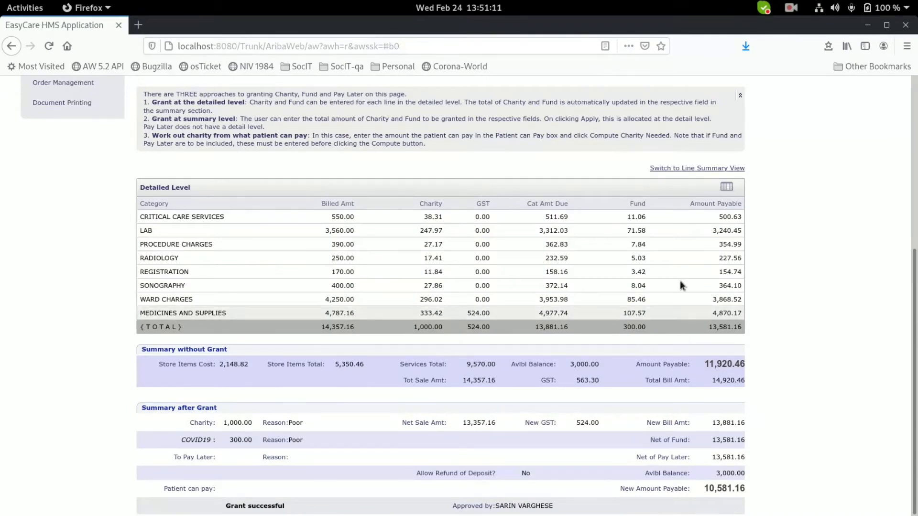
# Look up the patient's current bill under Billing > Edit Bill Or Discharge.
pyautogui.scroll(5, 681, 277)
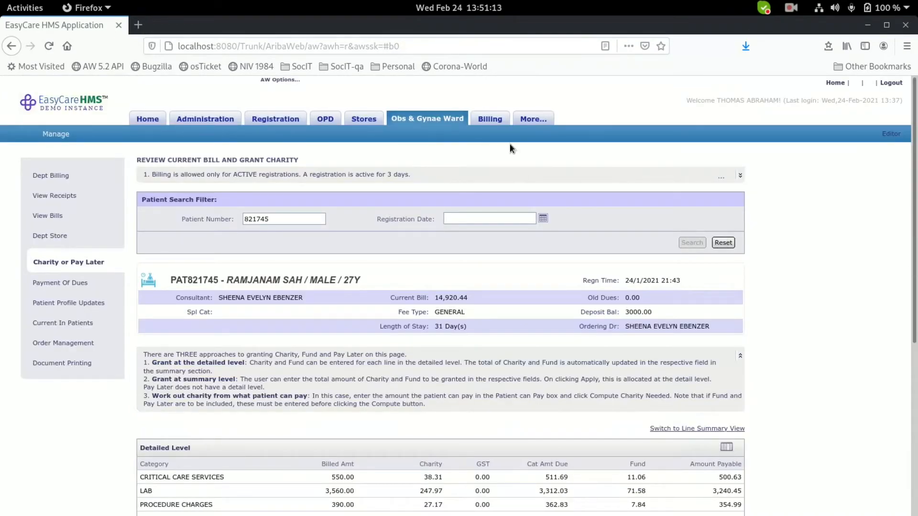
pyautogui.click(497, 121)
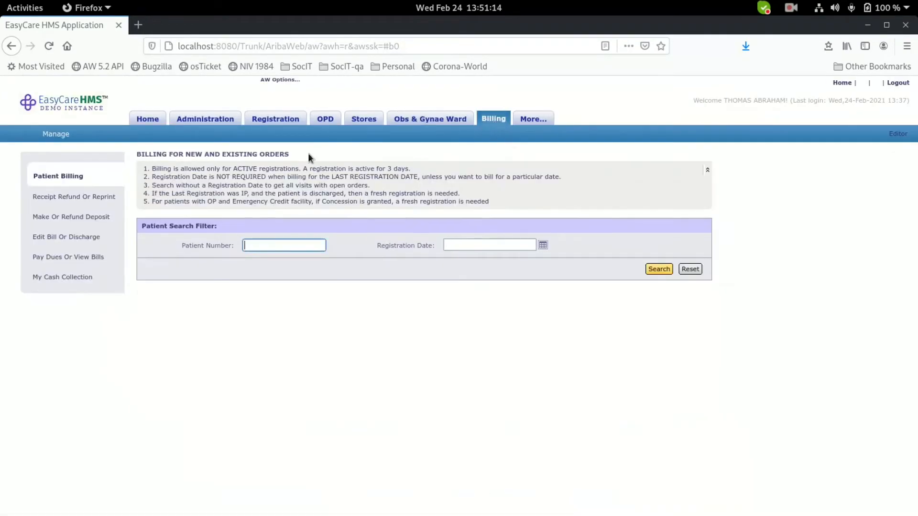
pyautogui.click(56, 238)
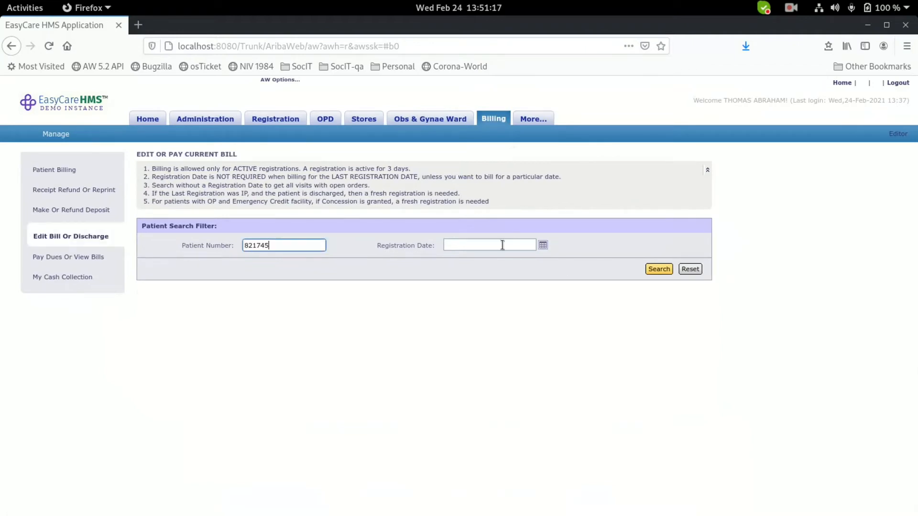
pyautogui.click(668, 271)
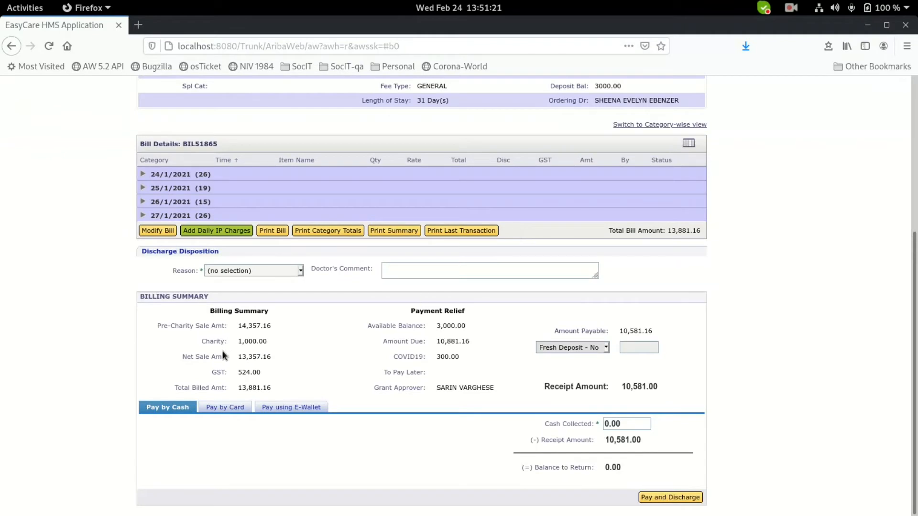
# Highlight the 1,000.00 charity and 300.00 COVID19 fund in the Billing Summary.
pyautogui.moveTo(239, 341); pyautogui.dragTo(278, 340)
pyautogui.moveTo(436, 357); pyautogui.dragTo(463, 361)
pyautogui.scroll(5, 717, 390)
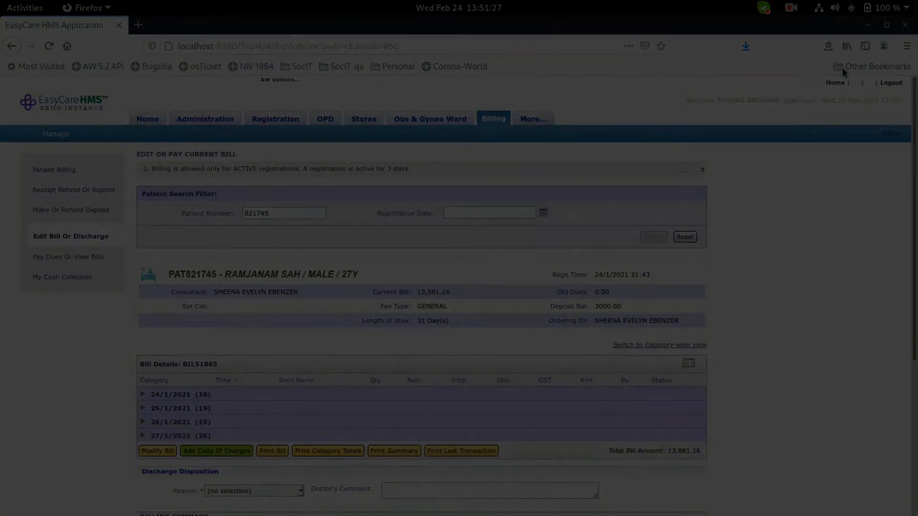
pyautogui.click(791, 8)
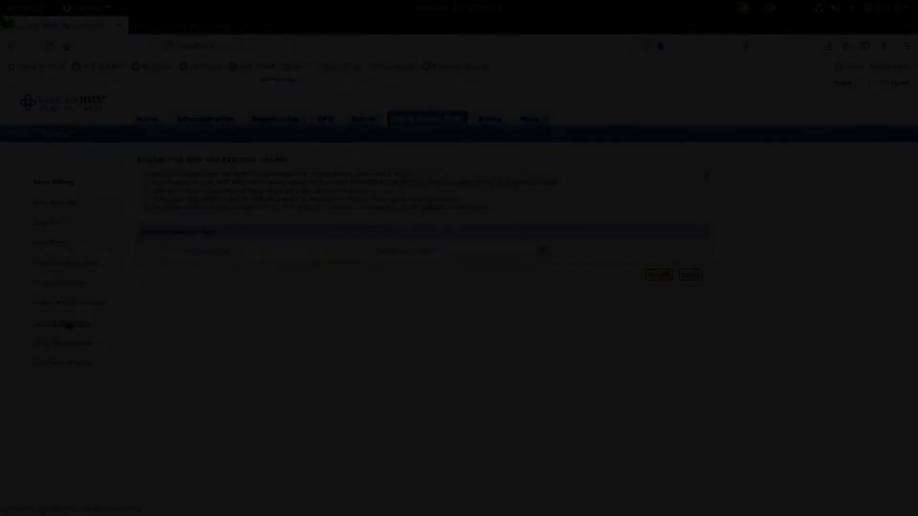
pyautogui.click(69, 325)
# Copy another admitted patient's number and load their bill on the Charity or Pay Later page.
pyautogui.scroll(-4, 251, 283)
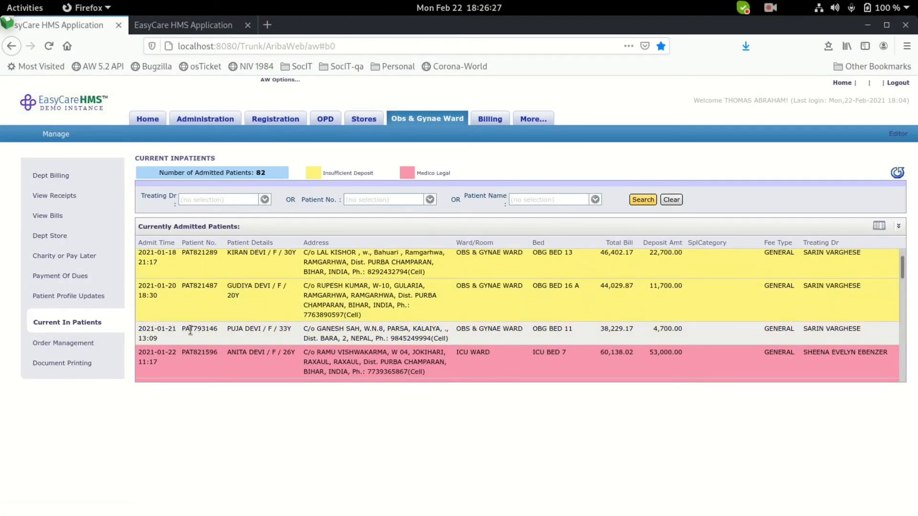
pyautogui.moveTo(194, 326); pyautogui.dragTo(216, 327)
pyautogui.hotkey('ctrl', 'c')
pyautogui.click(67, 256)
pyautogui.click(289, 250)
pyautogui.hotkey('ctrl', 'v')
pyautogui.click(706, 279)
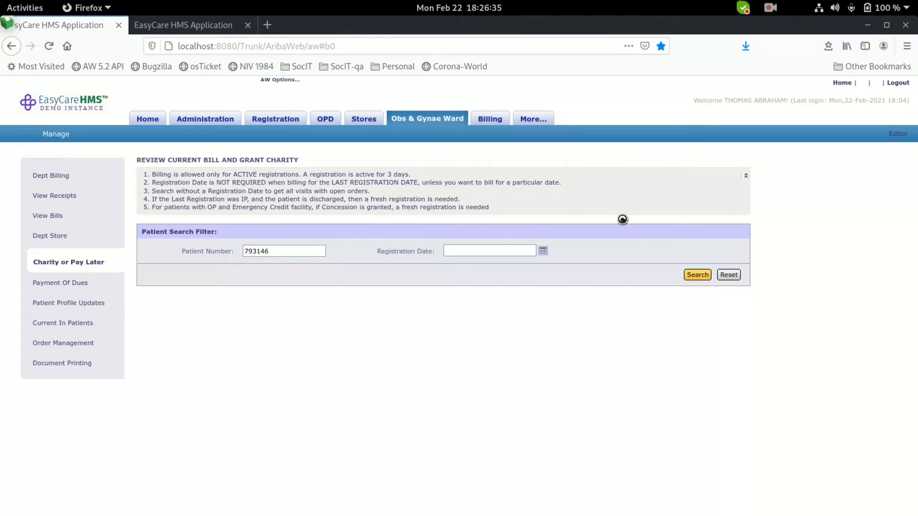
pyautogui.scroll(-5, 620, 223)
pyautogui.scroll(-1, 618, 227)
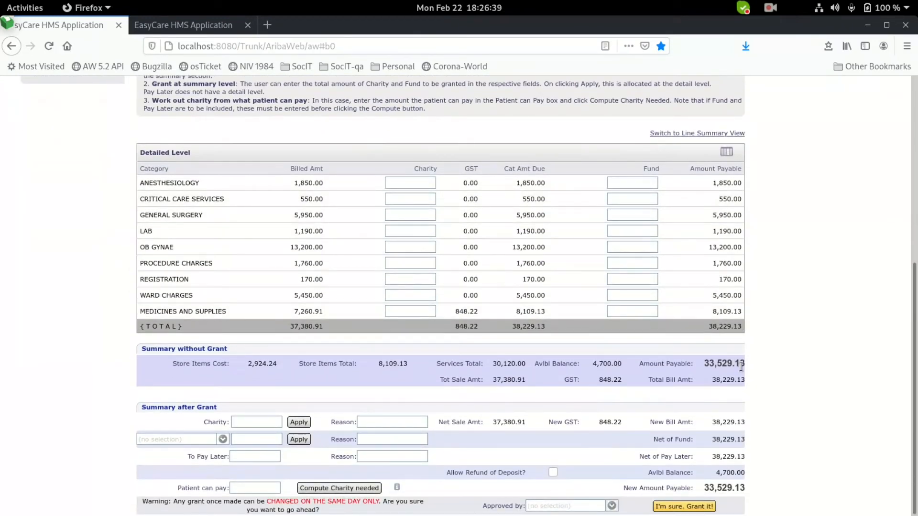
pyautogui.click(251, 487)
# Enter 35,000 as what the patient can pay and give the charity reason poor.
pyautogui.write('35000')
pyautogui.click(350, 492)
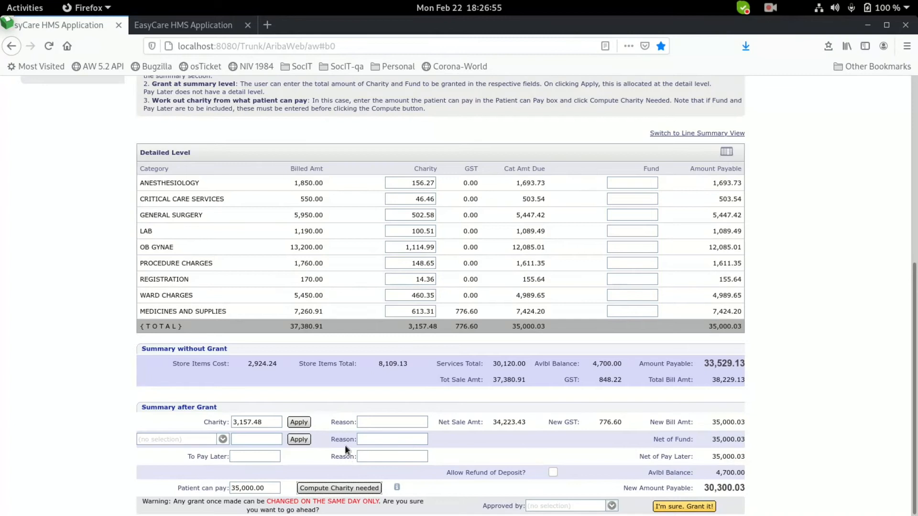
pyautogui.click(398, 422)
pyautogui.write('poor')
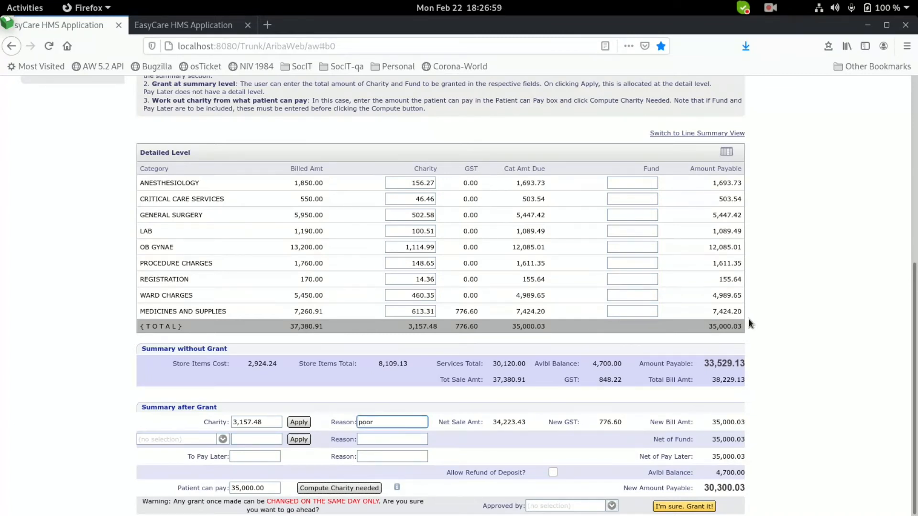
# Set the approver, grant the 3,157.48 charity, and reset the review page.
pyautogui.click(562, 506)
pyautogui.click(568, 450)
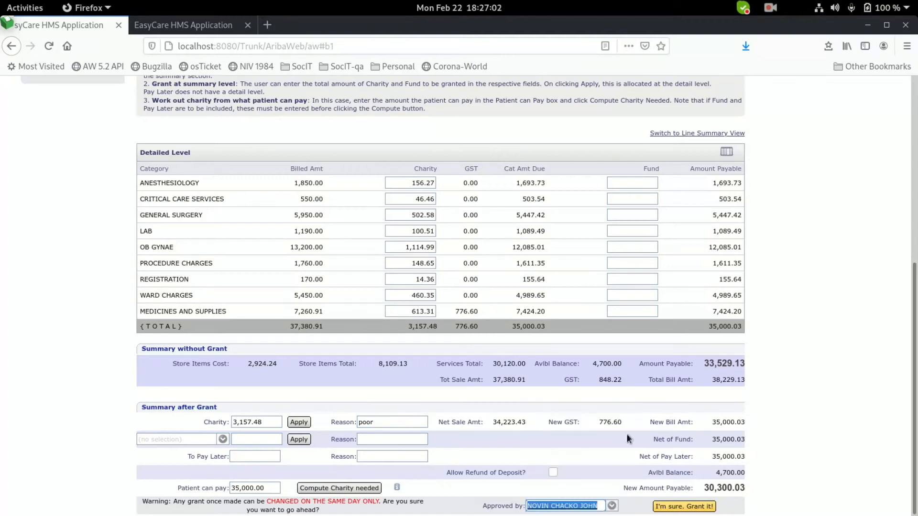
pyautogui.click(690, 507)
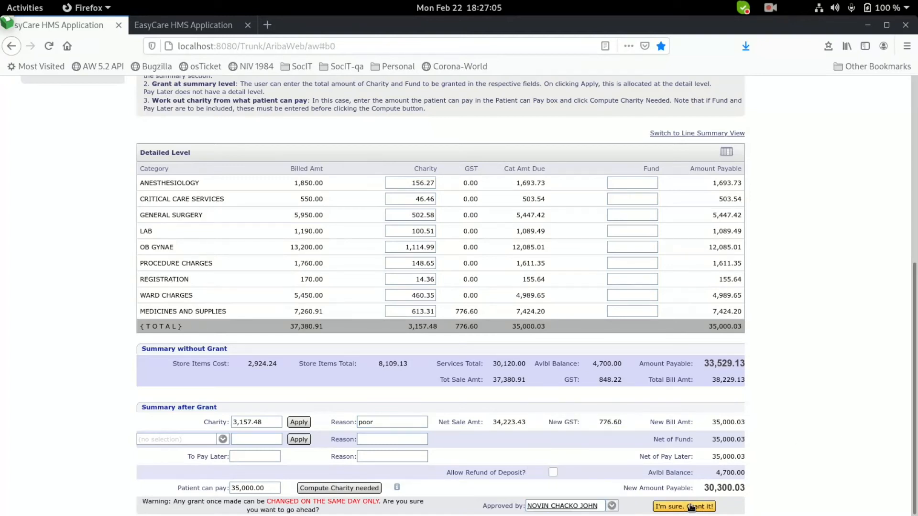
pyautogui.scroll(5, 416, 275)
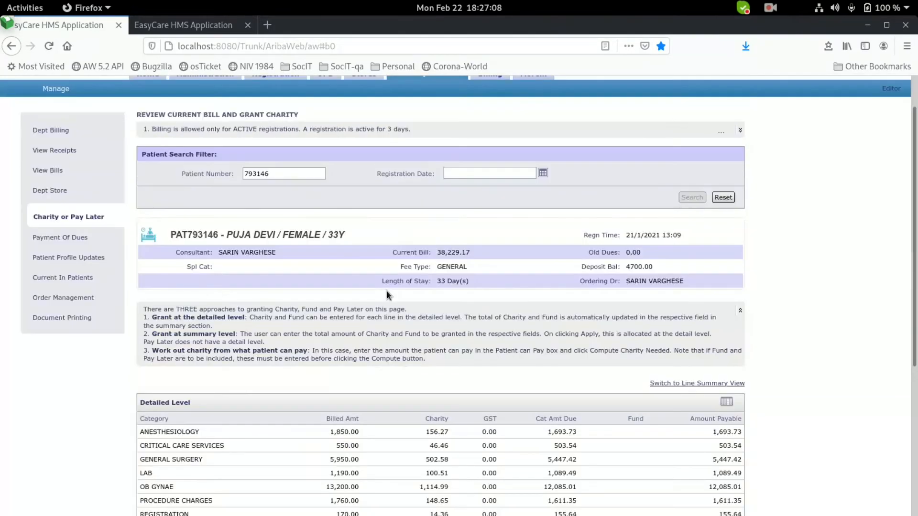
pyautogui.click(723, 197)
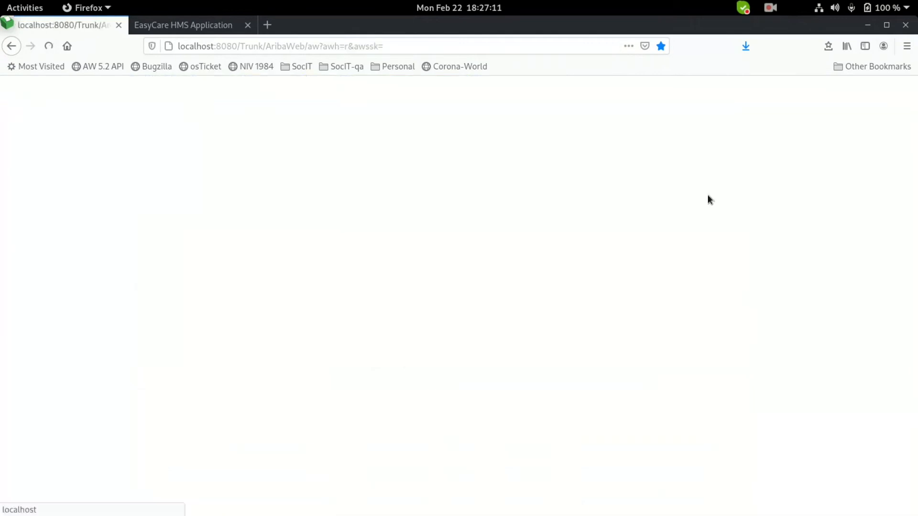
# Paste the patient number into Billing > Edit Bill Or Discharge and look up the current bill.
pyautogui.click(493, 125)
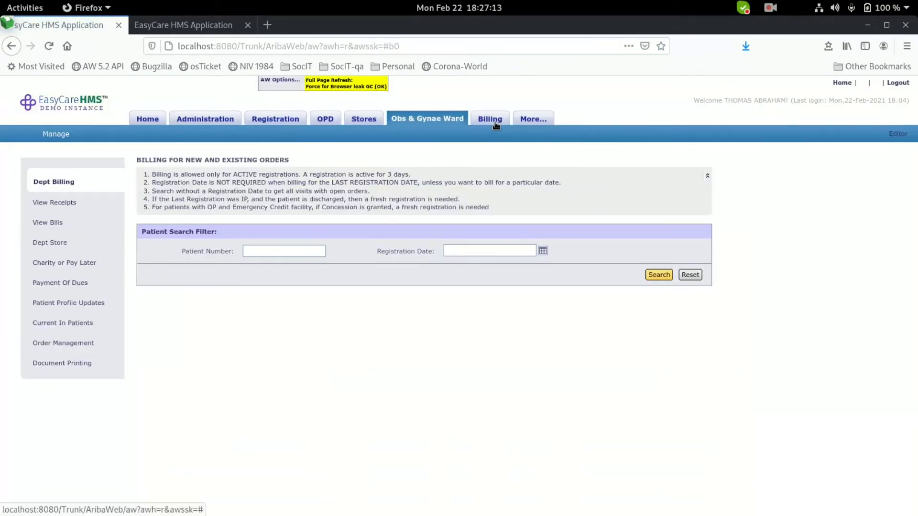
pyautogui.click(65, 236)
pyautogui.rightClick(276, 246)
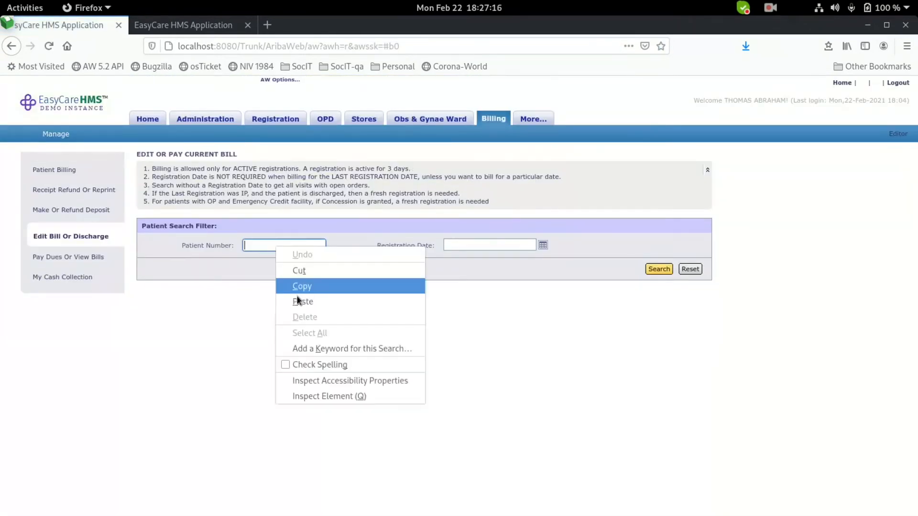
pyautogui.click(302, 302)
pyautogui.click(658, 269)
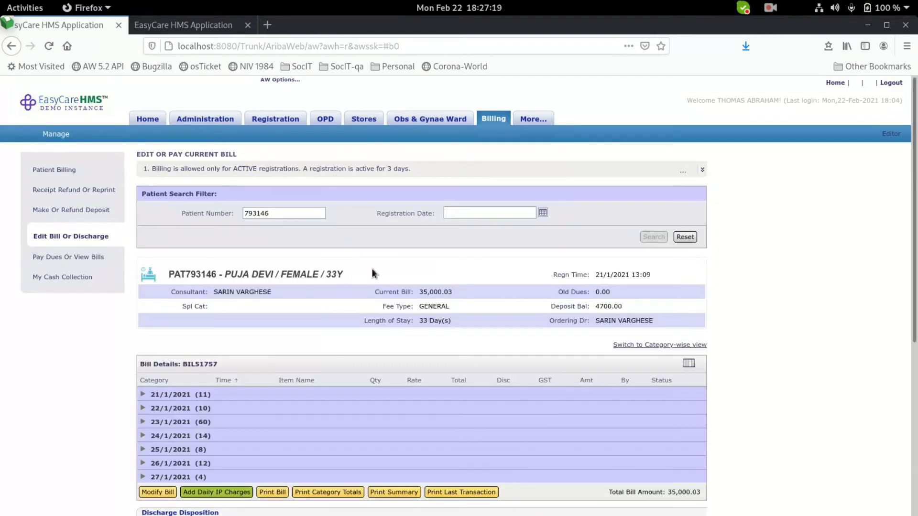
# Review the Billing Summary's 3,157.48 charity and 30,300.03 payable, leaving discharge reason unset.
pyautogui.scroll(-3, 535, 260)
pyautogui.scroll(-2, 580, 261)
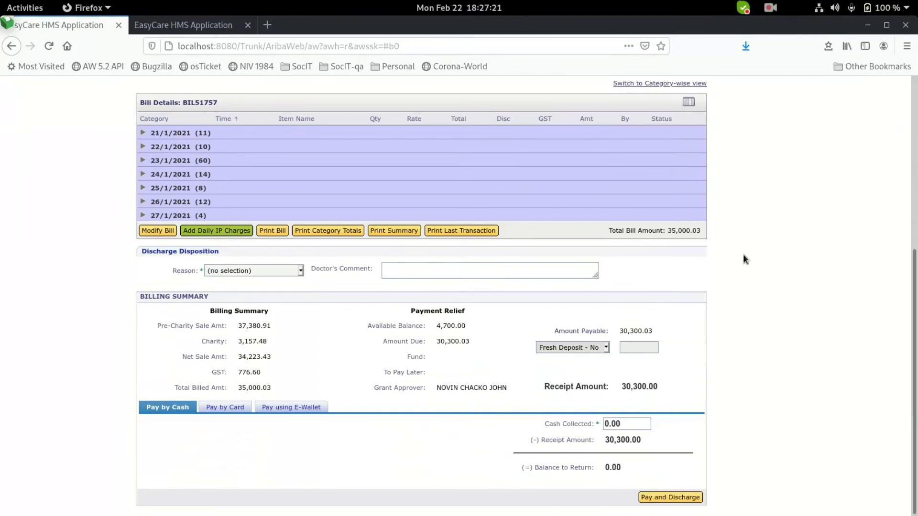
pyautogui.click(249, 269)
pyautogui.click(804, 274)
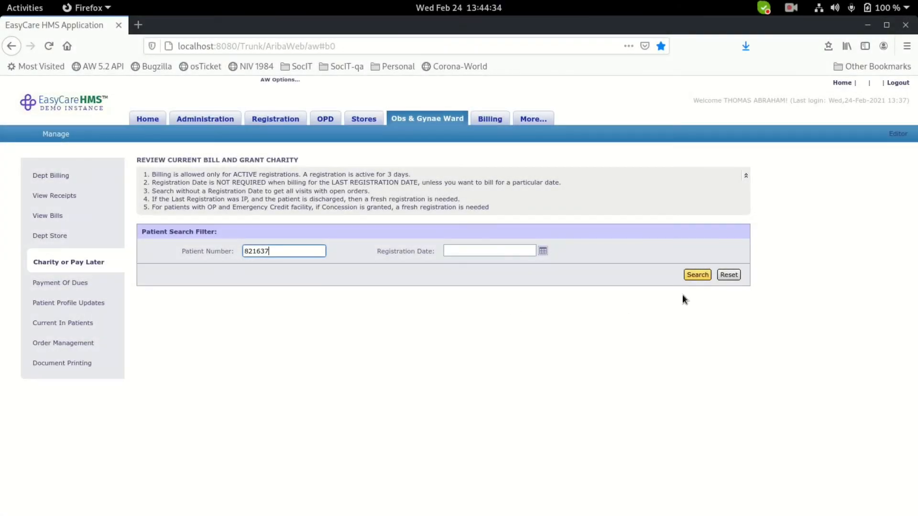
# Load the patient's bill in Line Summary View and expand the LAB category.
pyautogui.click(698, 275)
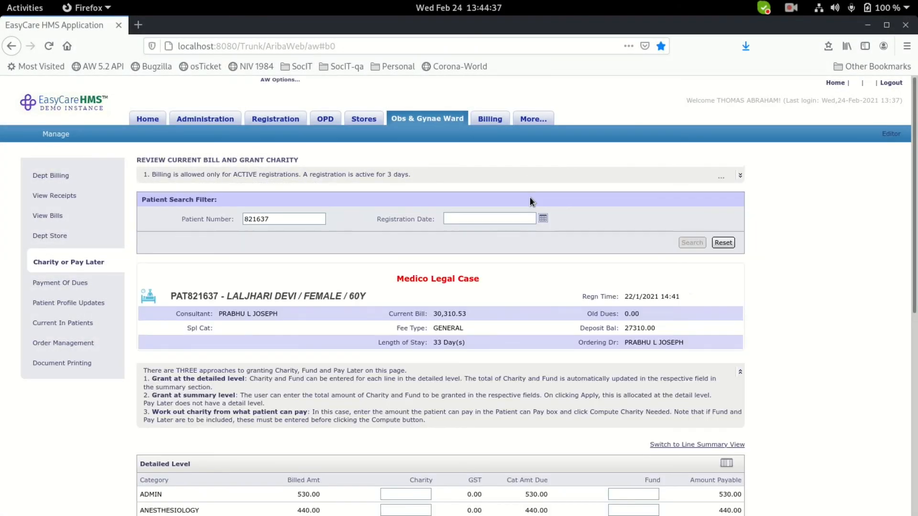
pyautogui.scroll(-5, 530, 197)
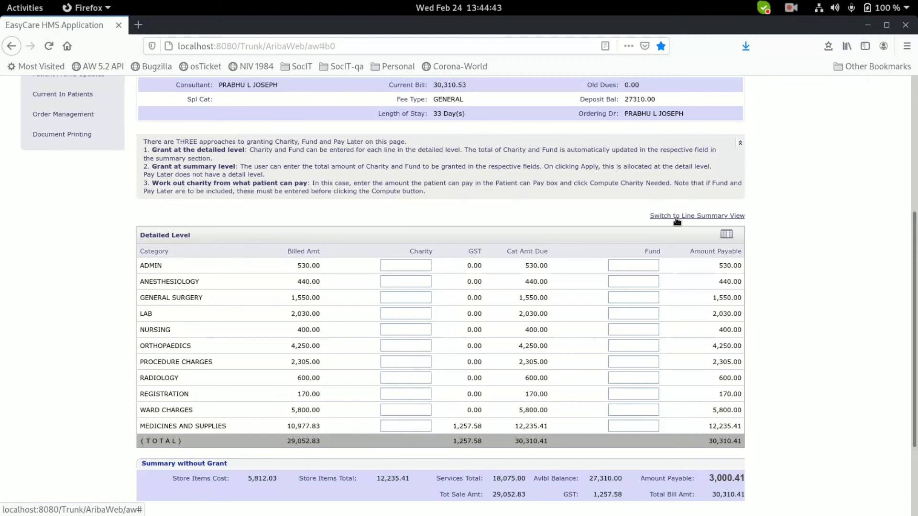
pyautogui.moveTo(645, 215); pyautogui.dragTo(747, 215)
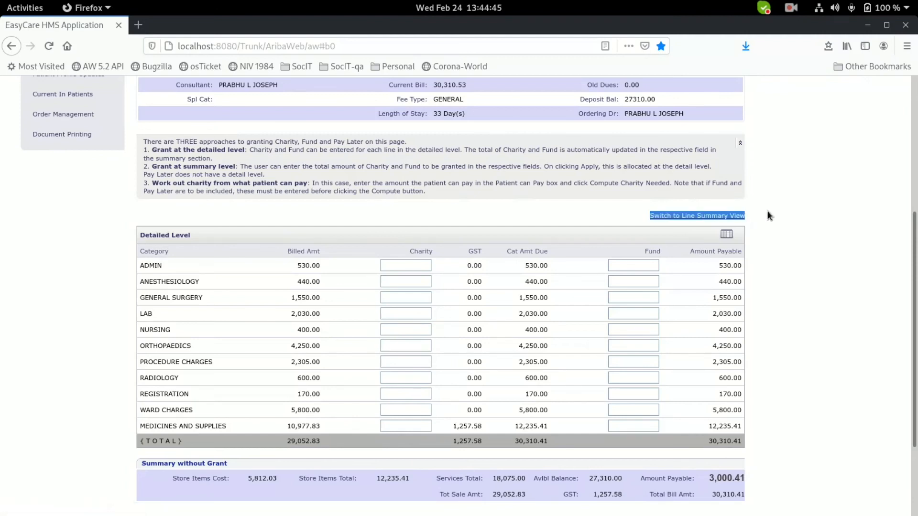
pyautogui.click(768, 211)
pyautogui.click(721, 216)
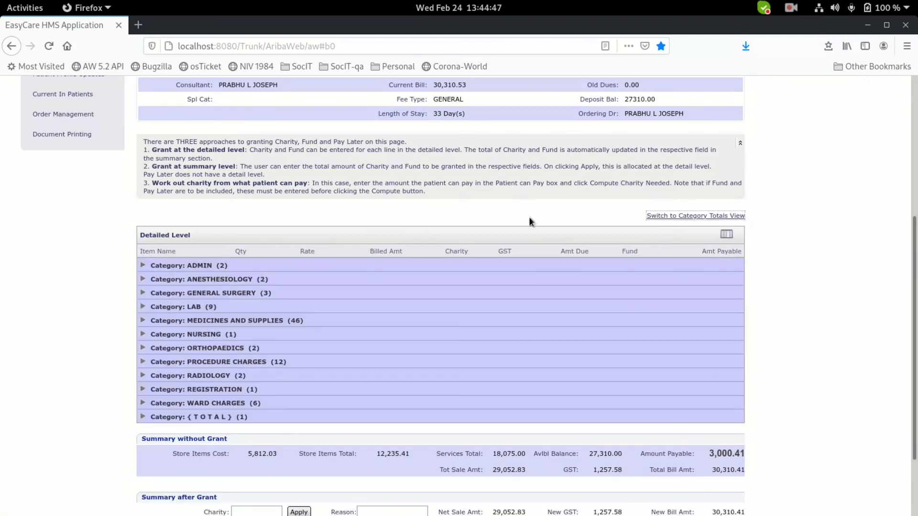
pyautogui.click(144, 307)
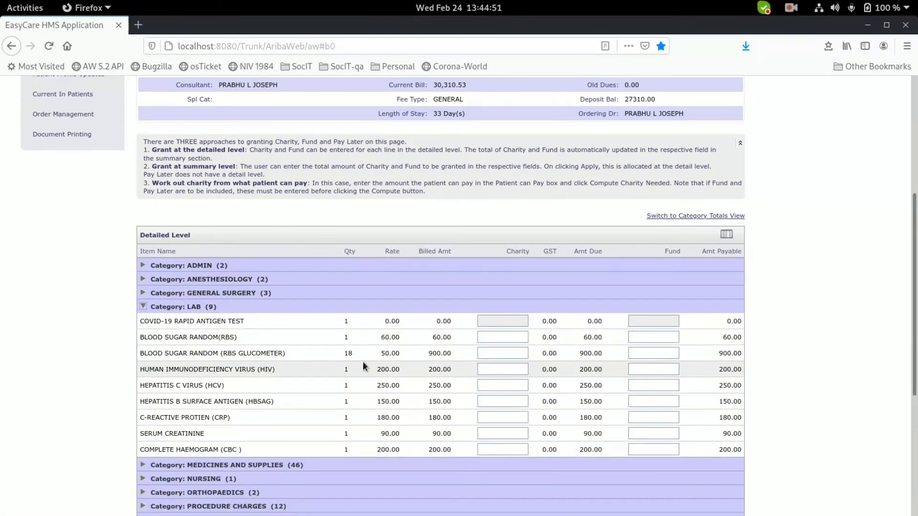
# Enter a 200 charity on the HIV test line, bringing its amount due to 0.00.
pyautogui.click(502, 367)
pyautogui.write('200')
pyautogui.click(565, 391)
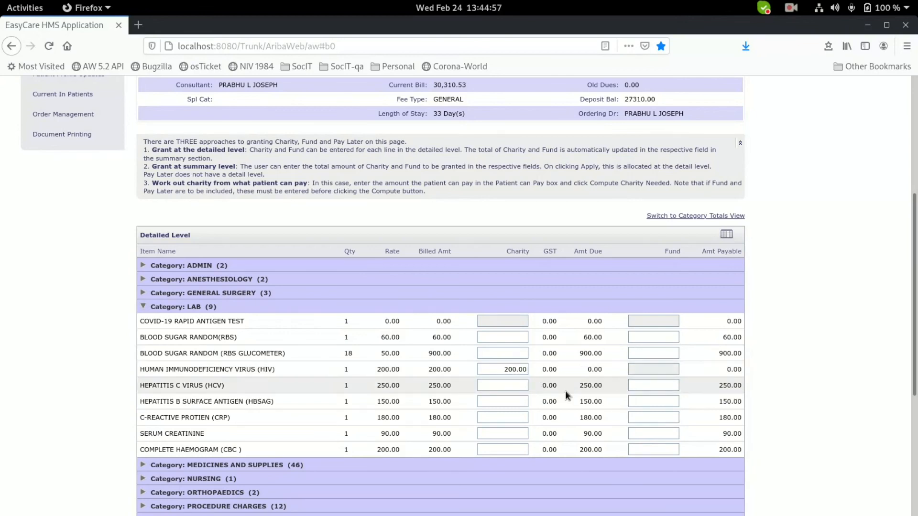
pyautogui.scroll(-5, 562, 313)
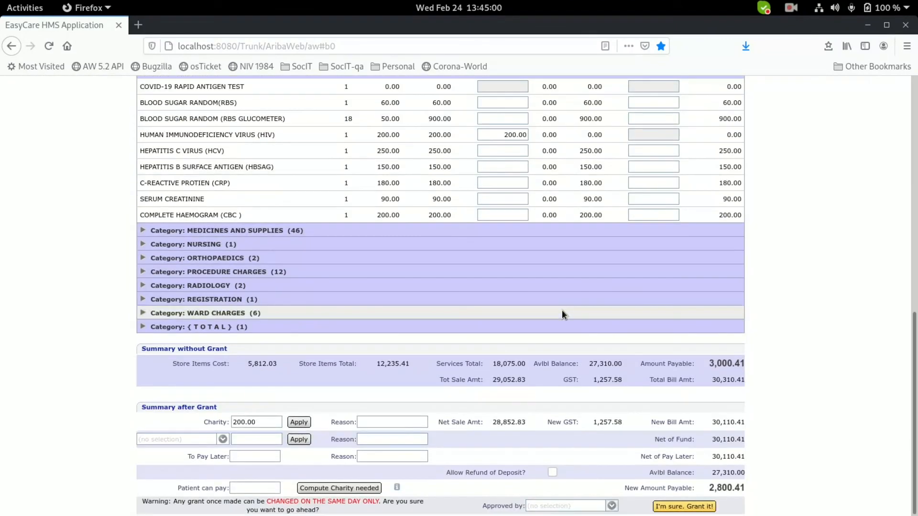
# Grant the 200.00 charity with reason Poor and a chosen approver.
pyautogui.click(416, 427)
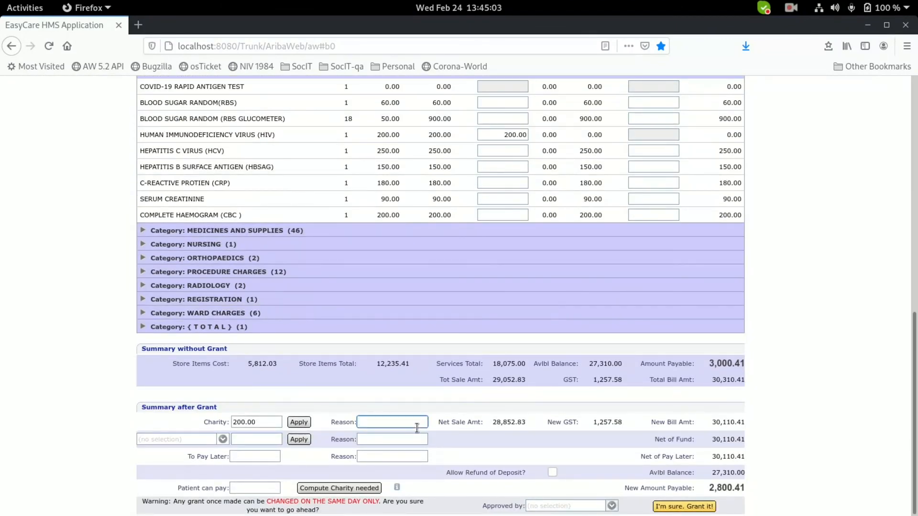
pyautogui.write('Poor')
pyautogui.click(582, 506)
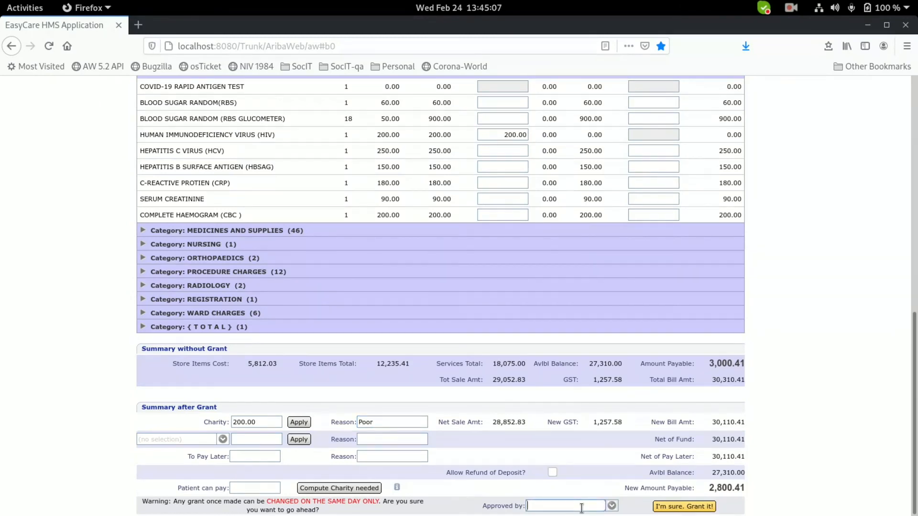
pyautogui.click(550, 473)
pyautogui.click(673, 508)
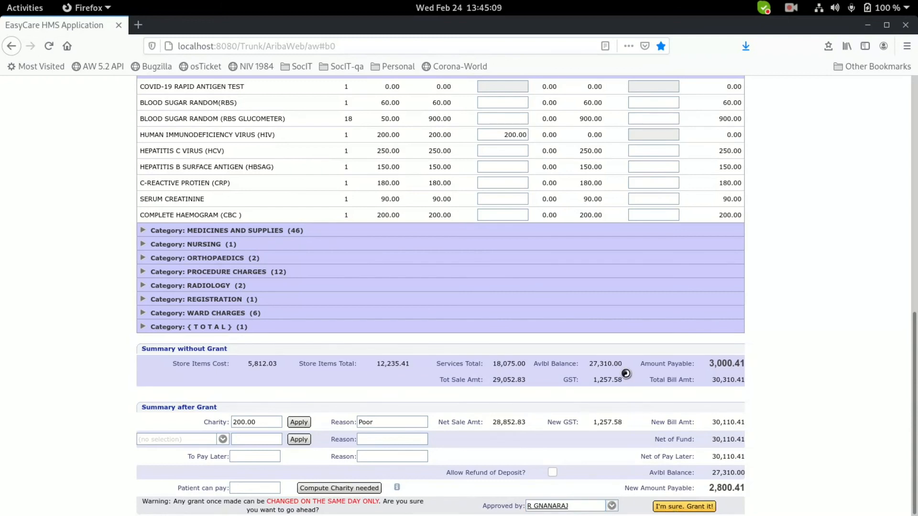
# Reset the charity page to clear the patient.
pyautogui.scroll(5, 631, 343)
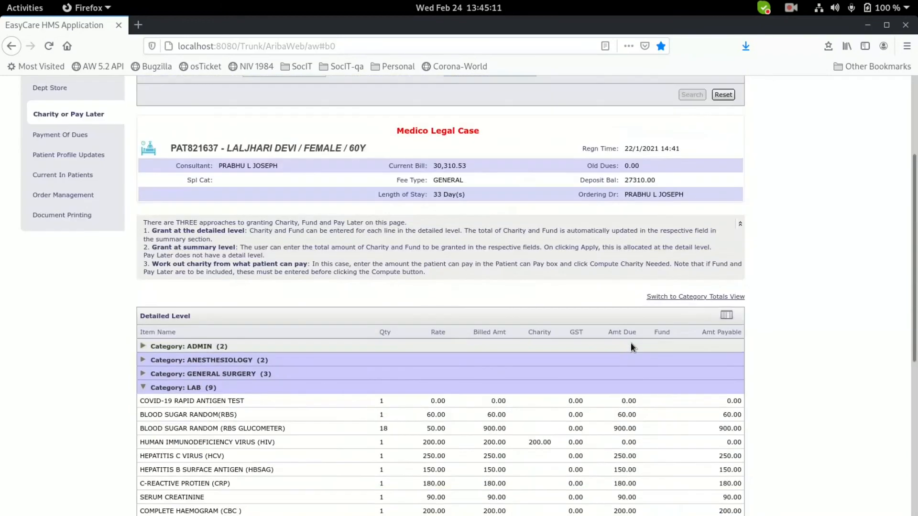
pyautogui.scroll(3, 630, 342)
pyautogui.click(723, 243)
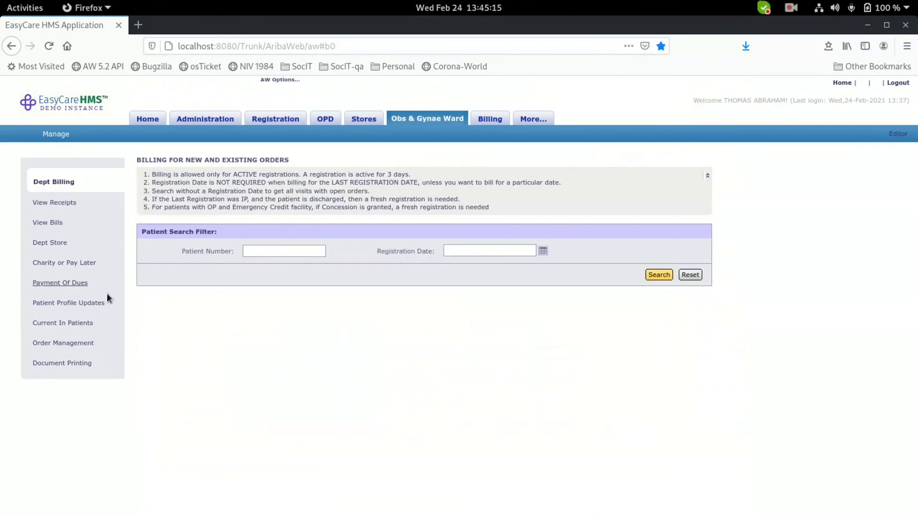
# Paste the patient number into Billing > Edit Bill Or Discharge and look up the bill.
pyautogui.click(485, 119)
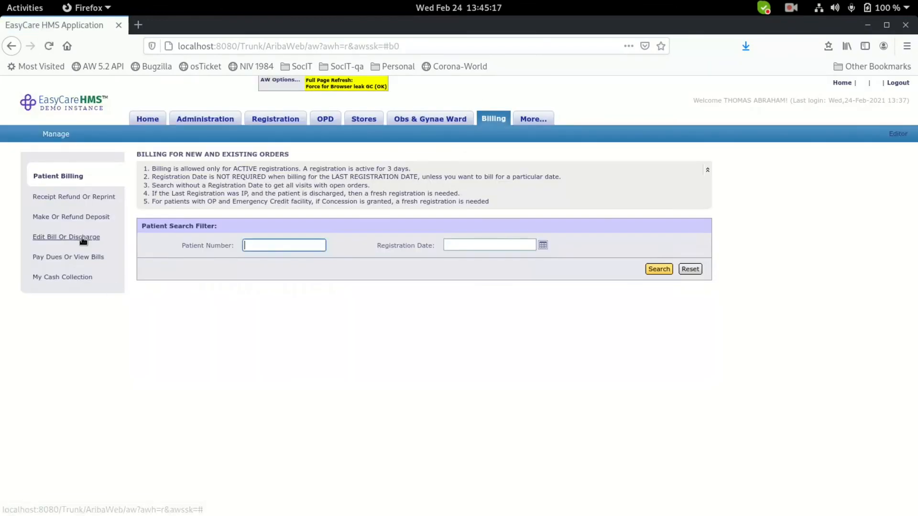
pyautogui.click(83, 238)
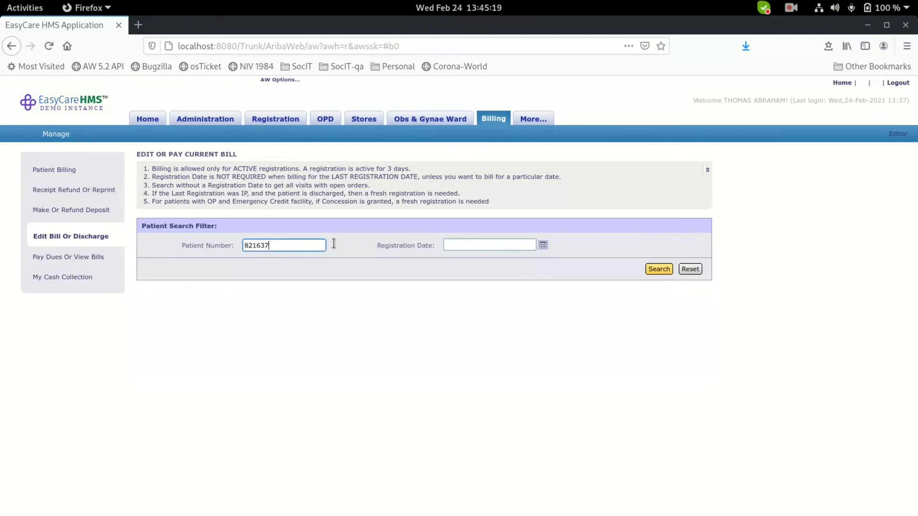
pyautogui.click(669, 269)
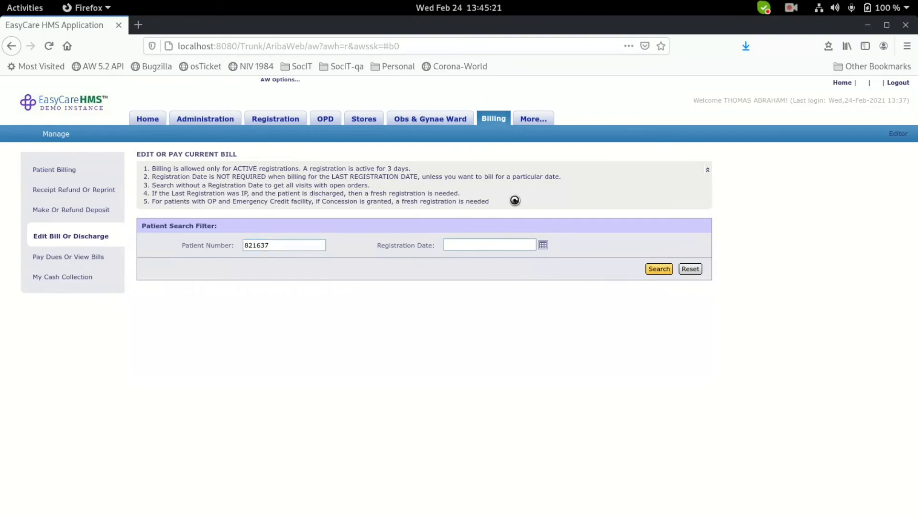
# Check the Billing Summary's 200.00 charity and 2,800.41 amount payable.
pyautogui.scroll(-5, 543, 266)
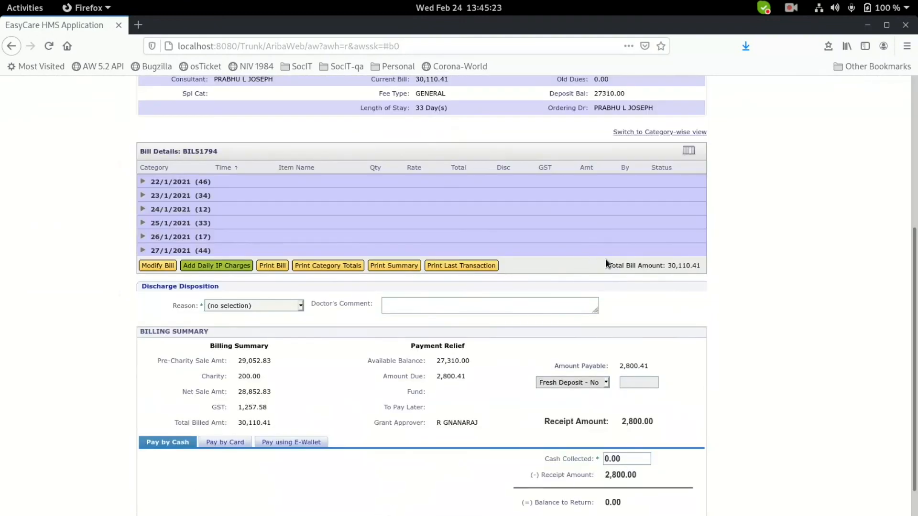
pyautogui.scroll(-1, 545, 266)
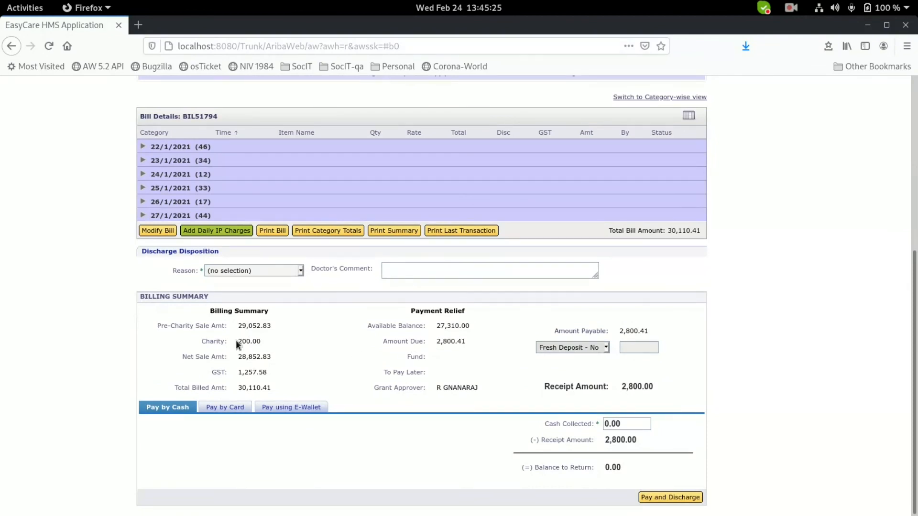
pyautogui.moveTo(246, 339); pyautogui.dragTo(262, 339)
pyautogui.click(303, 342)
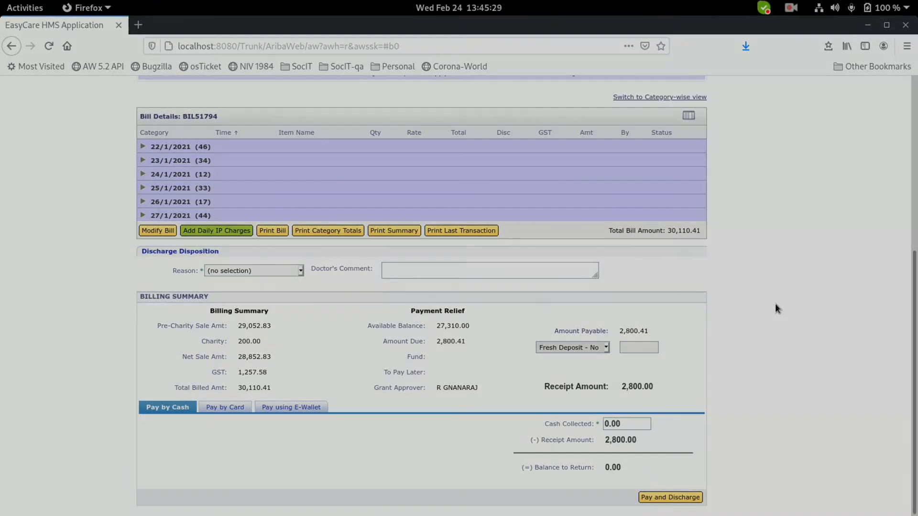